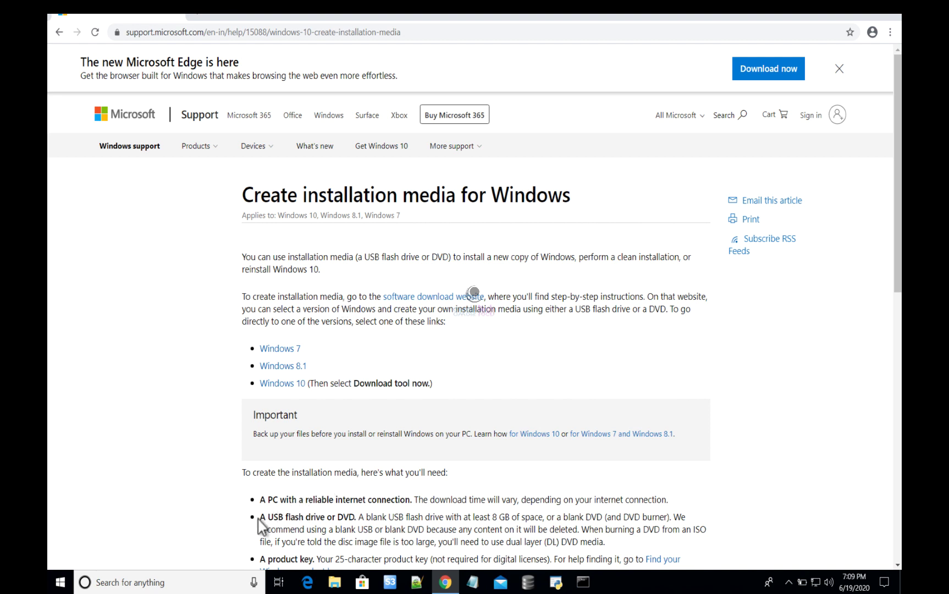
Highlight the USB flash drive, 'at least 8 GB' and blank-drive requirements in the support article
drag(260, 517, 355, 520)
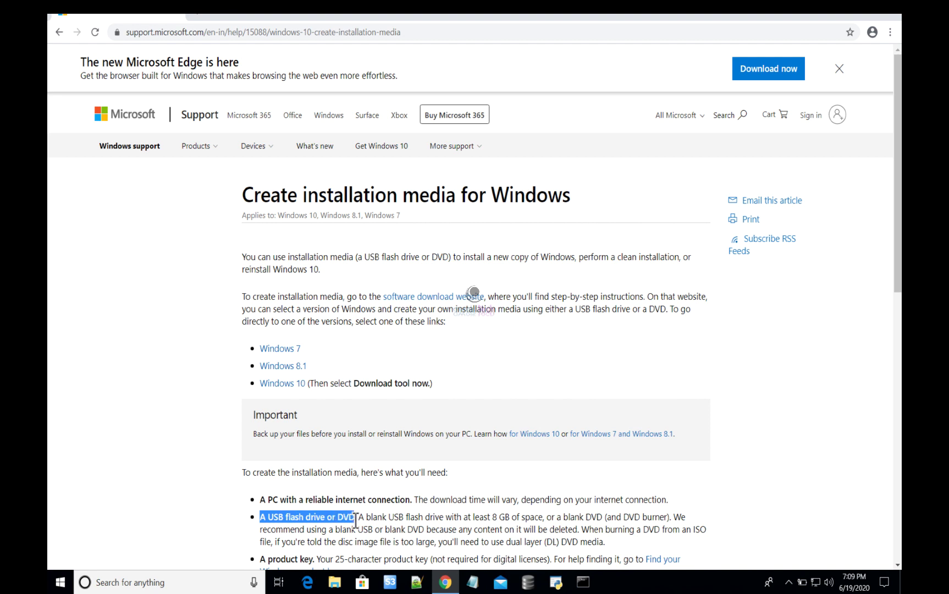
drag(473, 516, 544, 518)
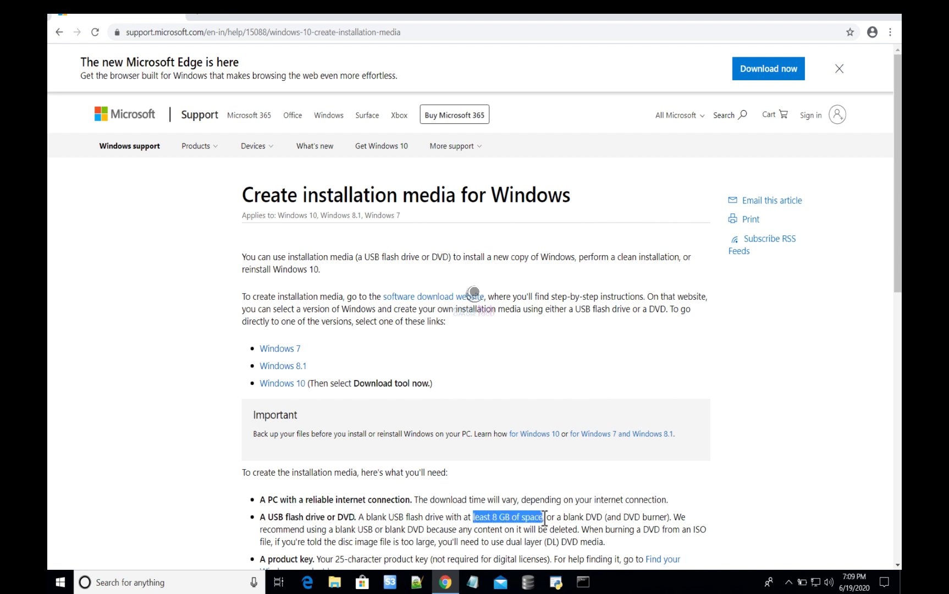
double_click(572, 518)
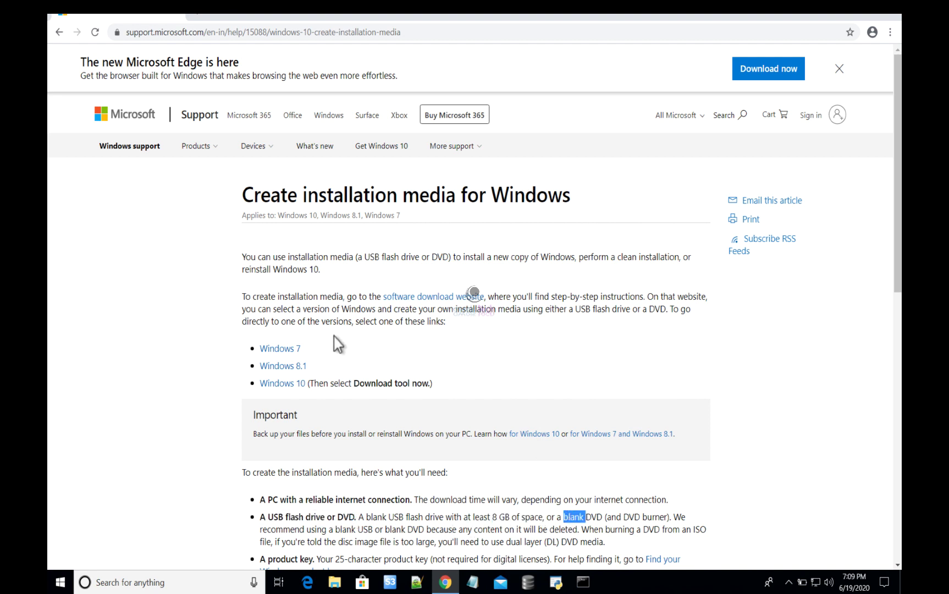
double_click(342, 322)
Select the page title, re-highlight the 8 GB requirement, and bring up File Explorer
triple_click(314, 197)
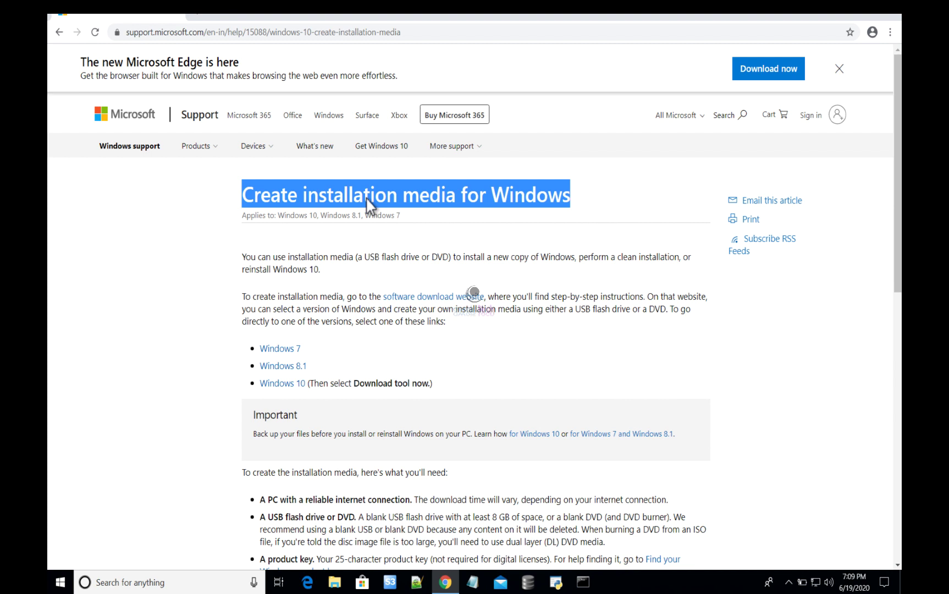
click(476, 516)
drag(477, 515, 508, 517)
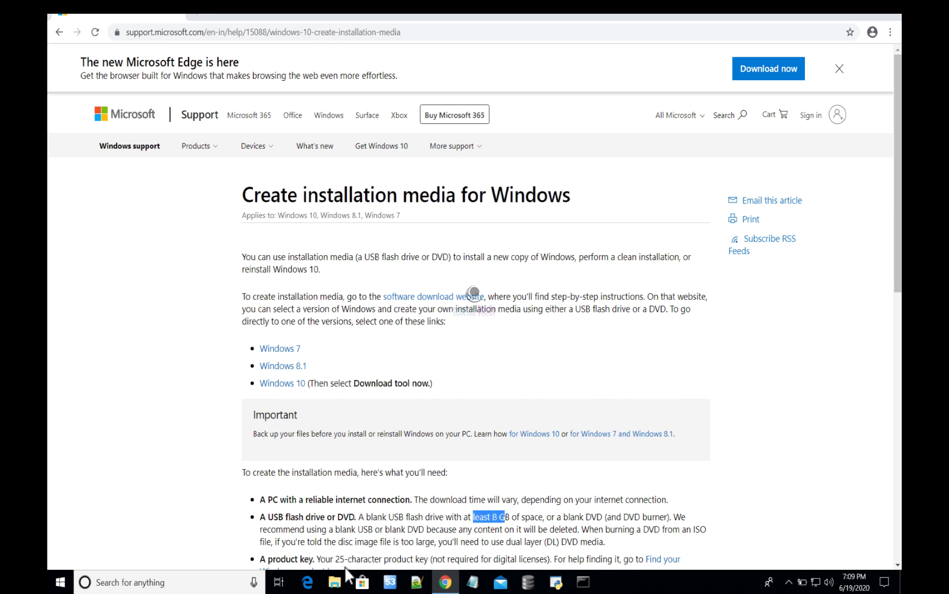
click(335, 582)
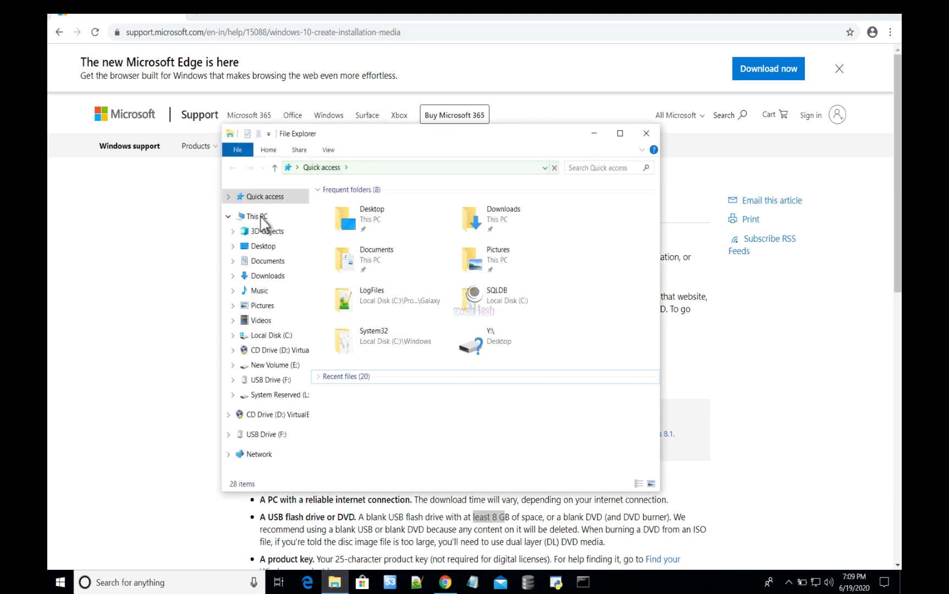
Confirm under This PC that USB Drive (F:) is empty with 7.60 GB free, then return to the article
click(260, 216)
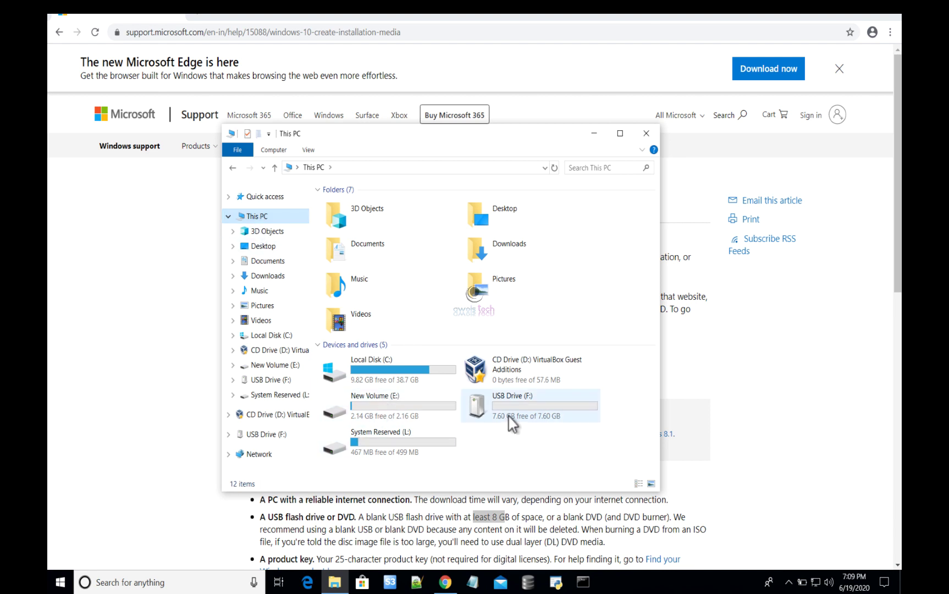
click(519, 408)
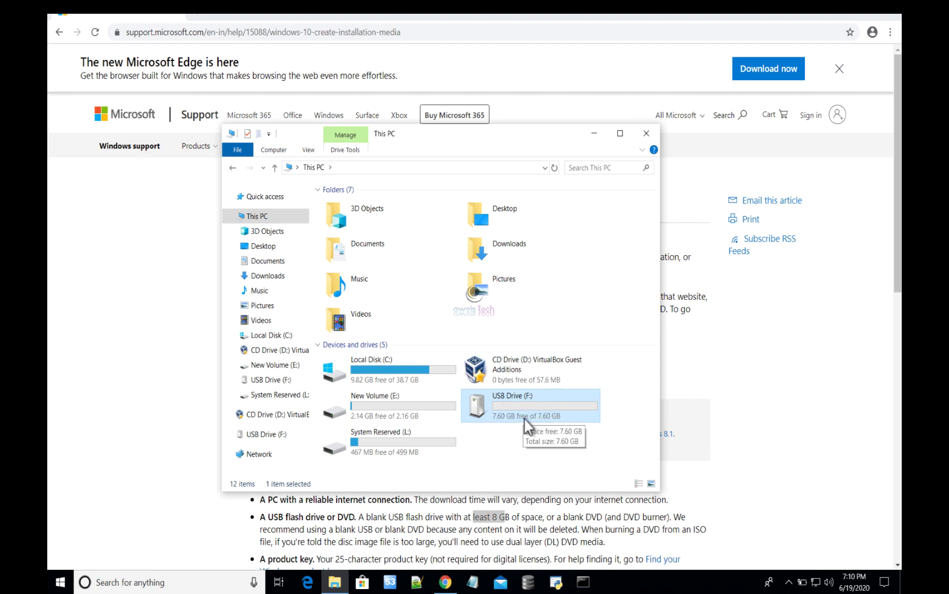
key(alt+Tab)
click(244, 193)
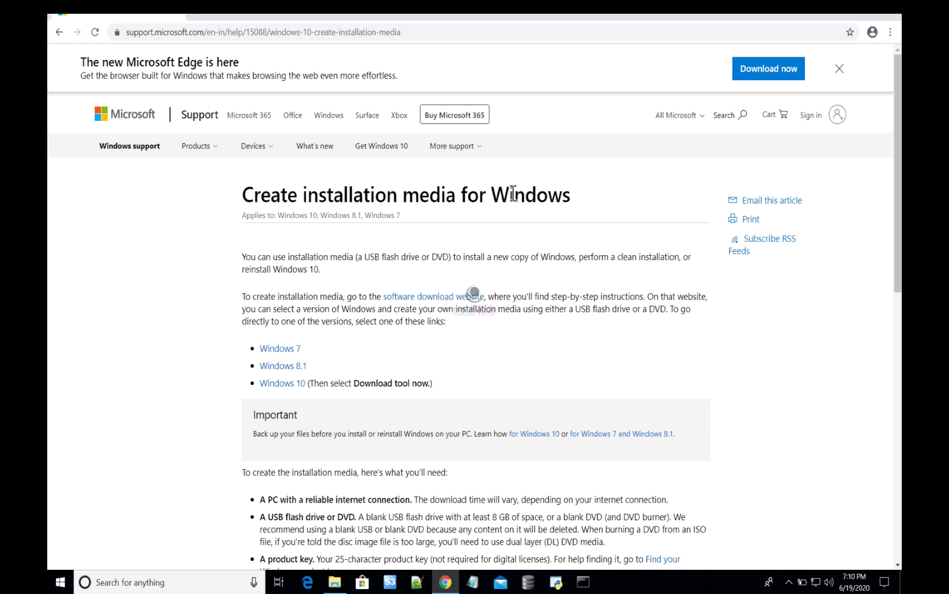
Follow the Windows 10 link and download MediaCreationTool2004.exe (18.6 MB) via Download tool now
double_click(348, 193)
click(286, 384)
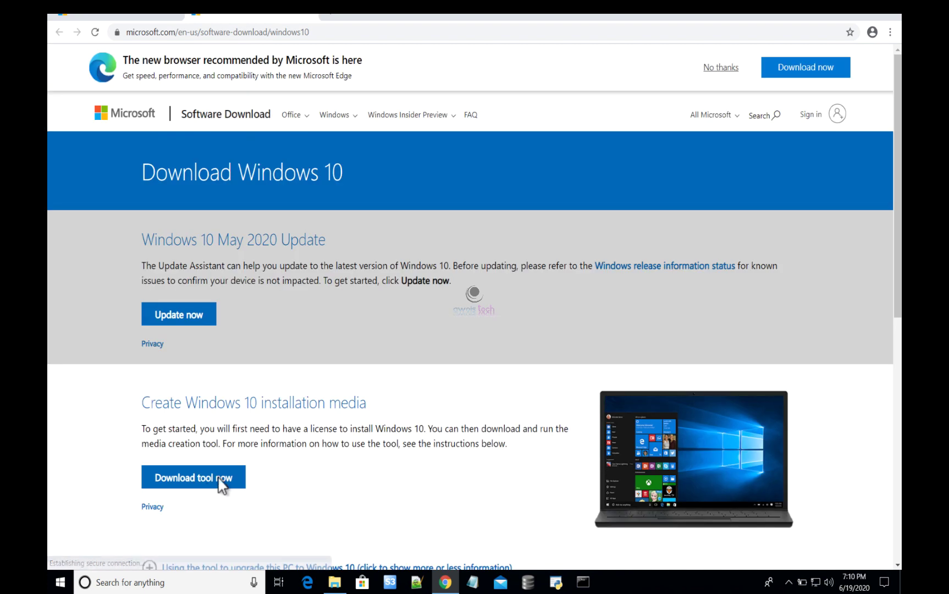
click(228, 478)
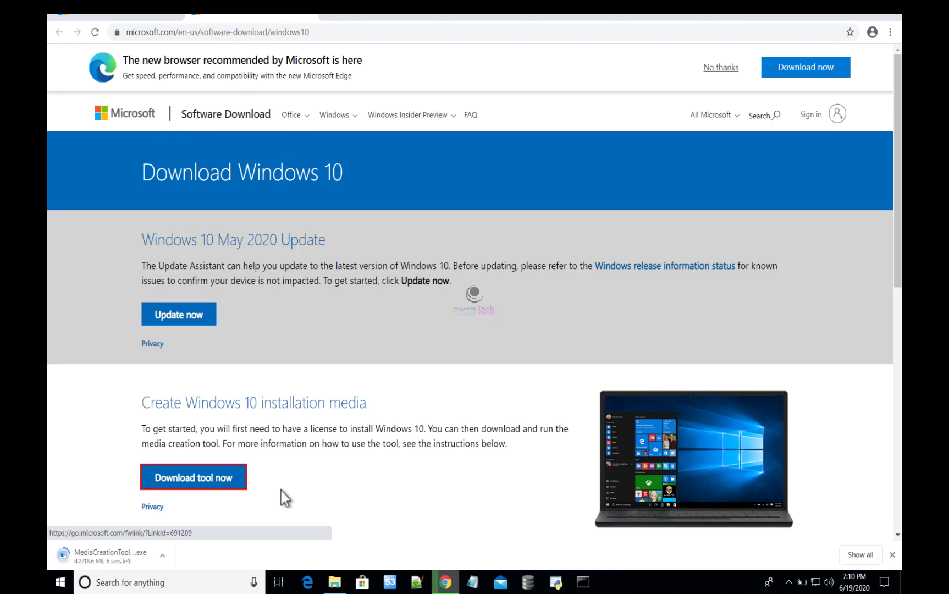
click(163, 556)
Run MediaCreationTool2004.exe from the Downloads folder as administrator and approve the UAC prompt
click(192, 513)
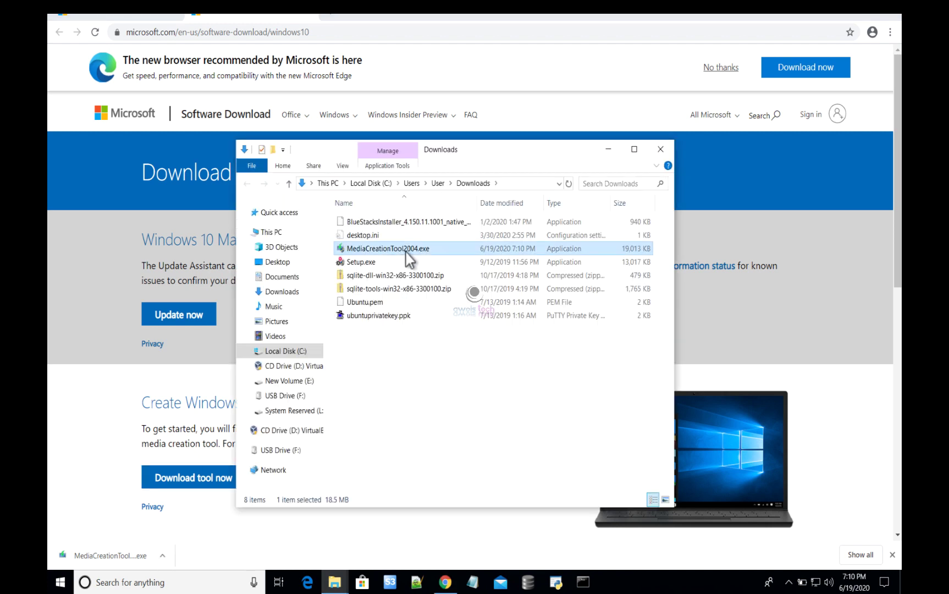
right_click(405, 253)
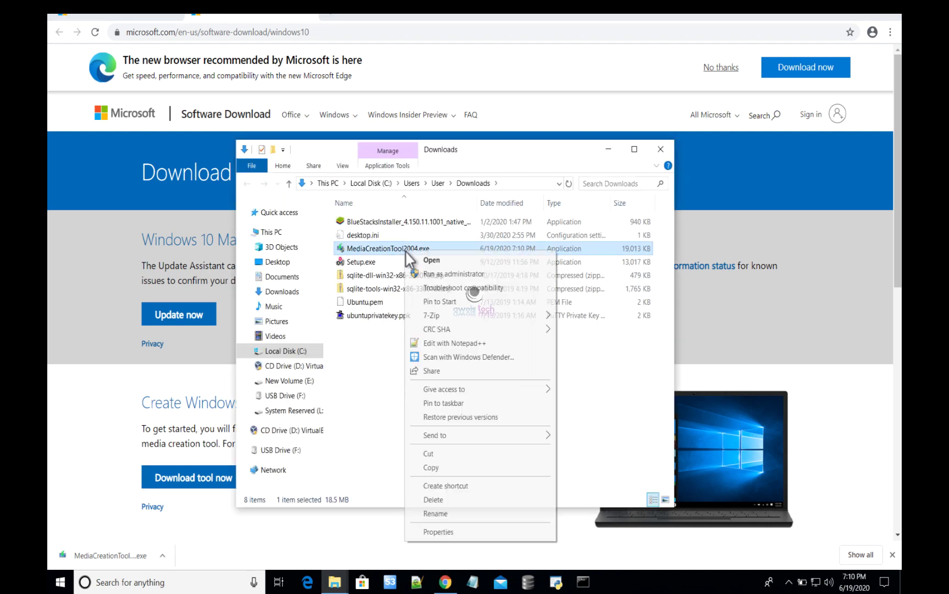
click(431, 276)
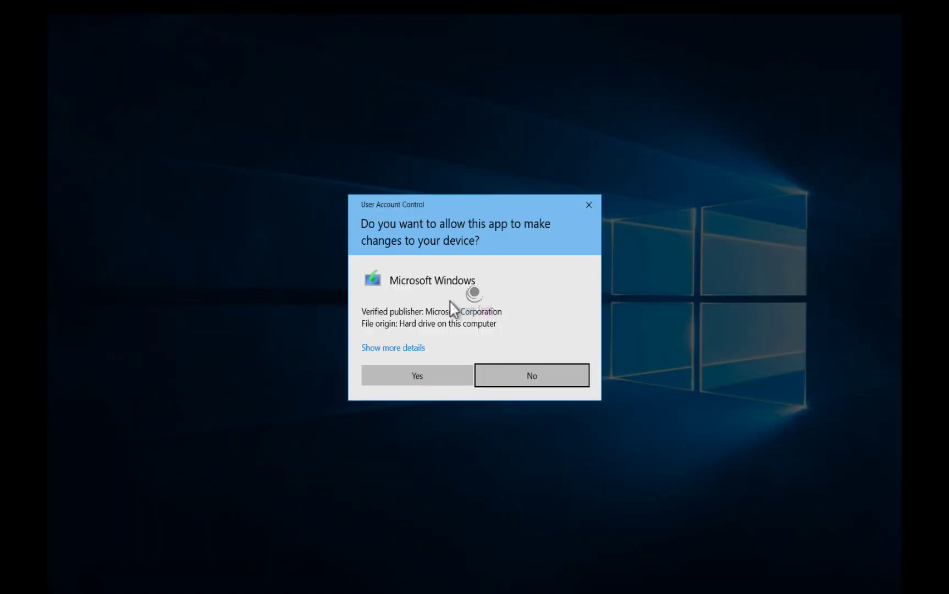
click(423, 385)
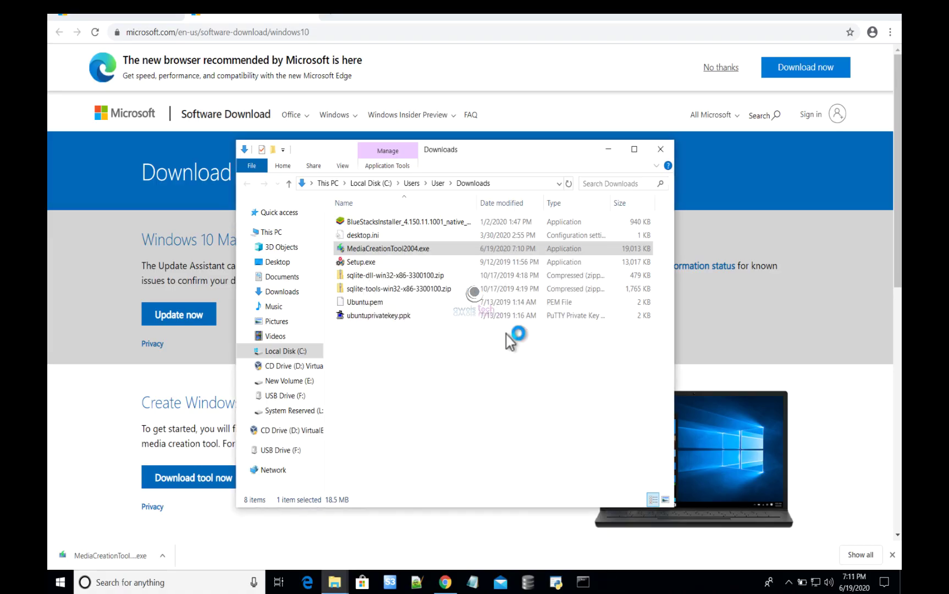
click(537, 513)
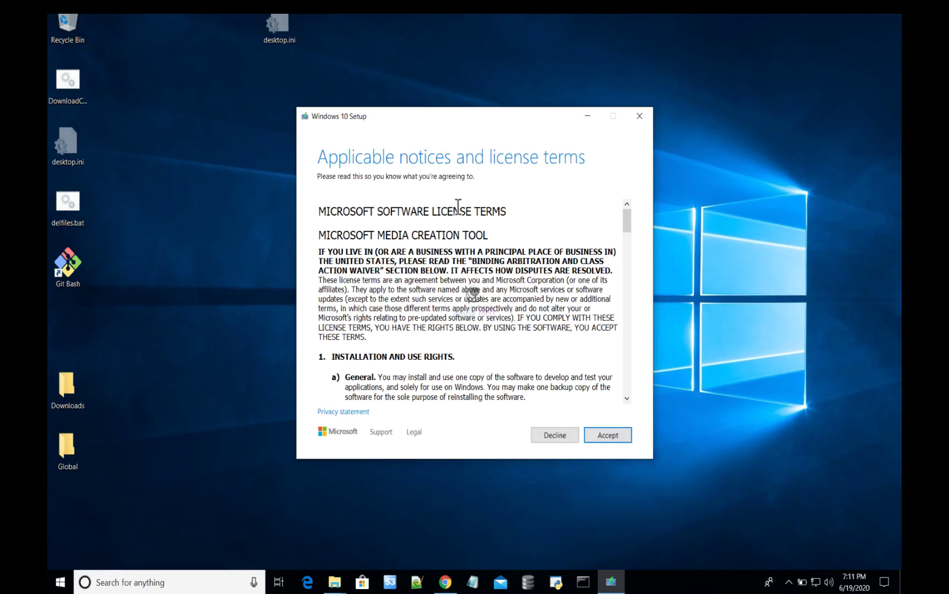
Accept the applicable notices and license terms
click(604, 435)
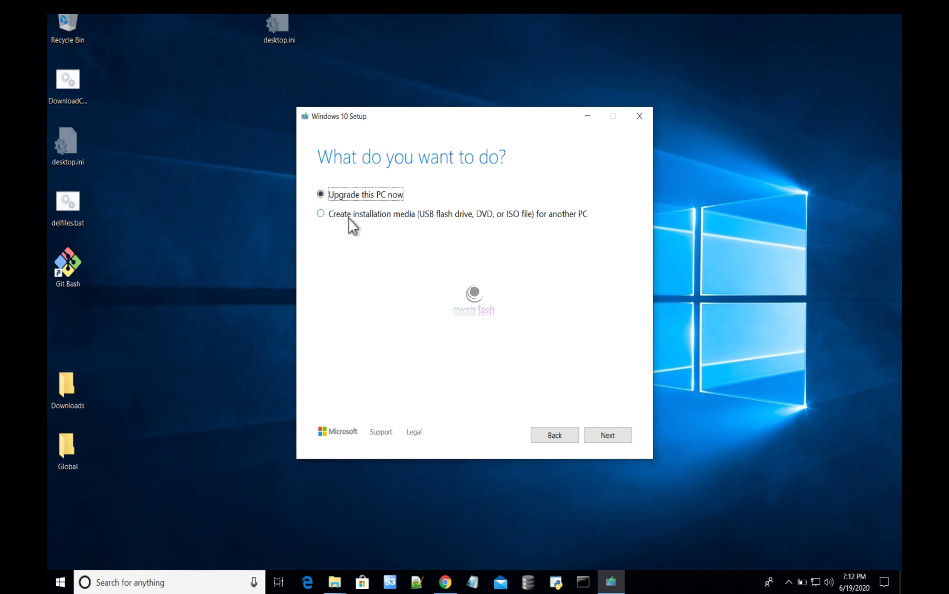
Choose to create installation media for another PC, keeping recommended English 64-bit options, and pick USB flash drive
click(333, 217)
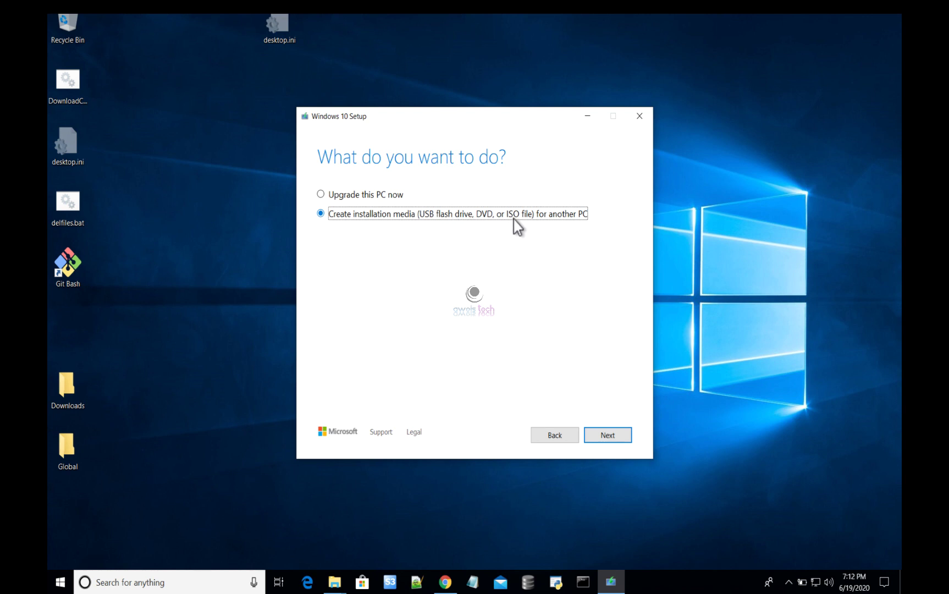
click(607, 437)
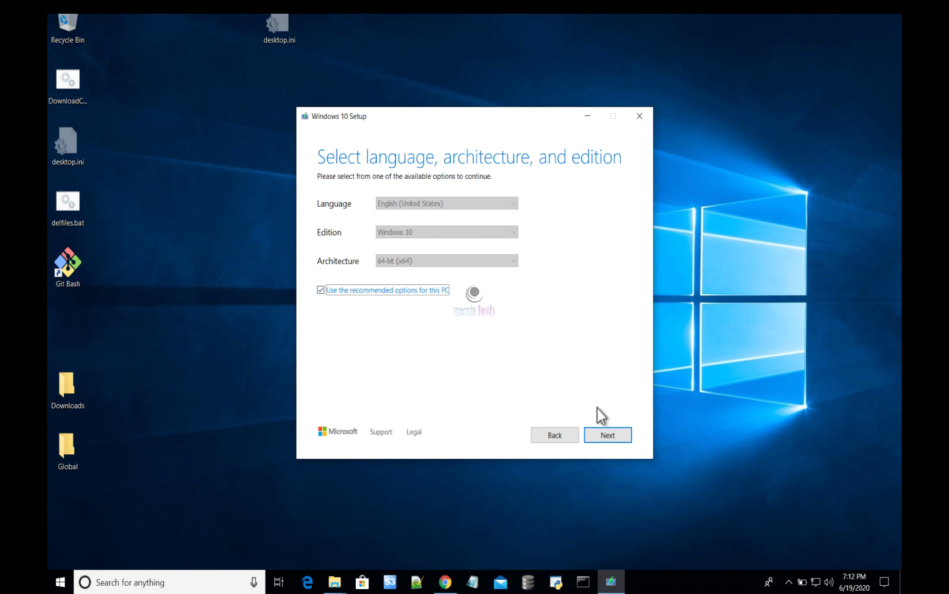
click(618, 438)
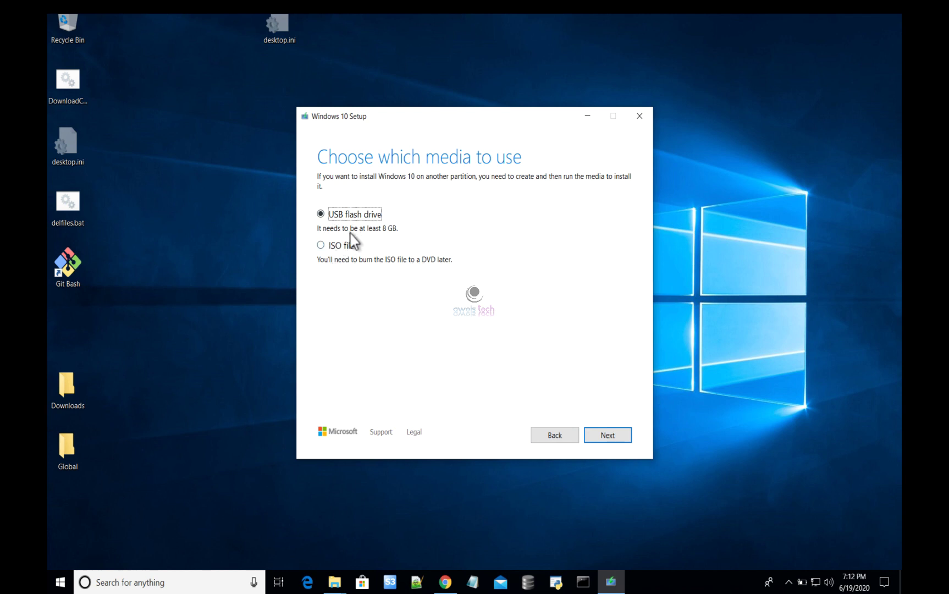
Recheck in This PC that USB Drive (F:) still has 7.60 GB free, then return to Setup
click(335, 582)
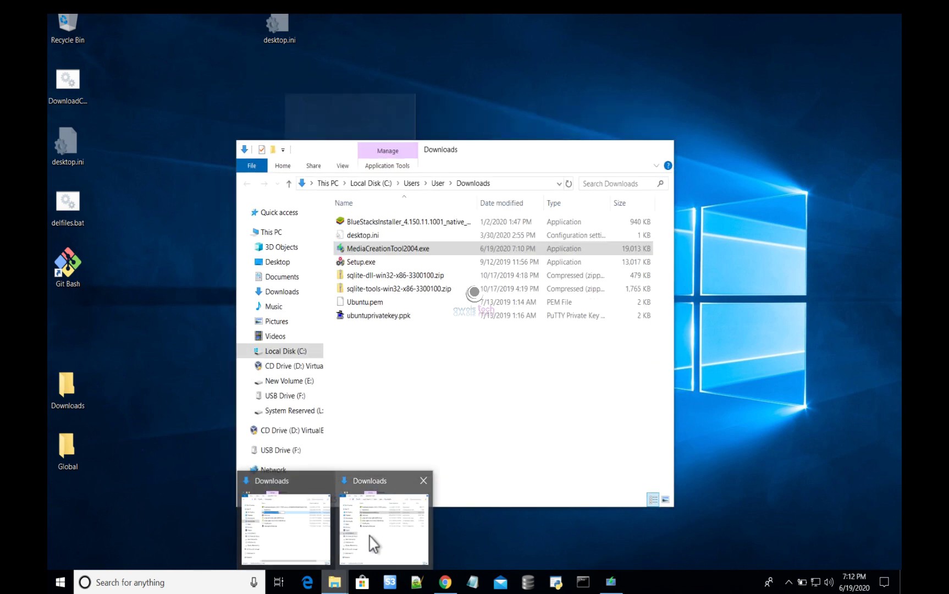
click(370, 537)
click(273, 232)
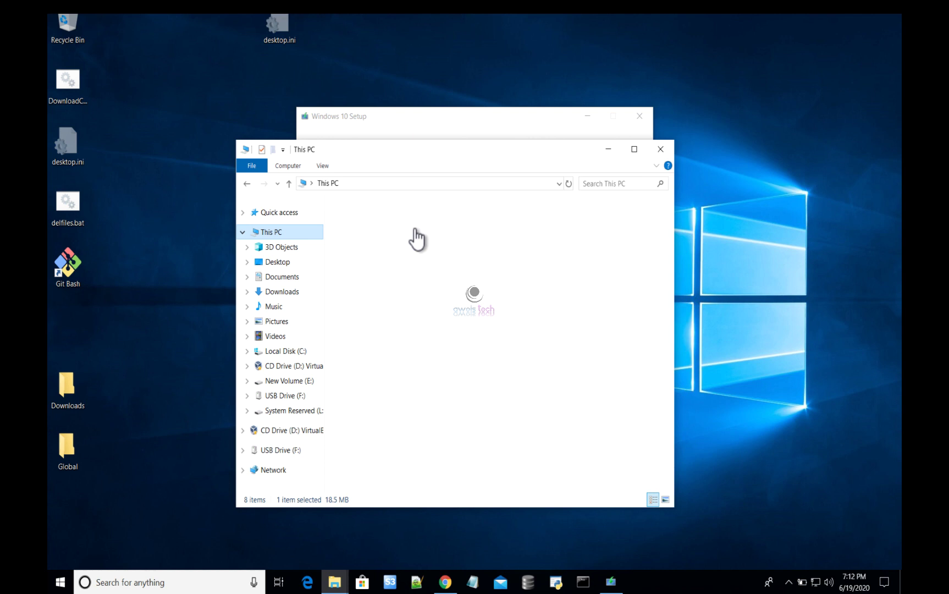
click(513, 390)
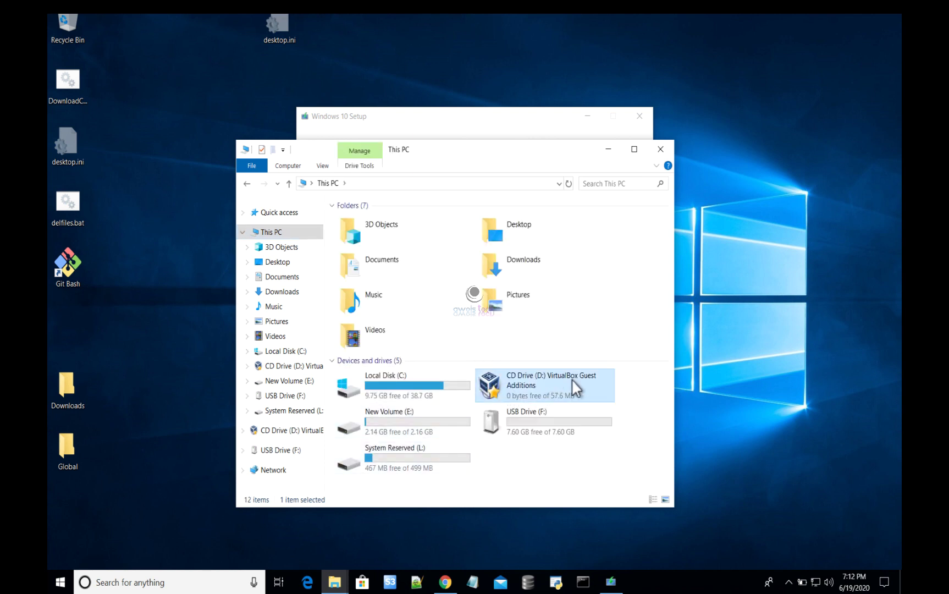
click(533, 429)
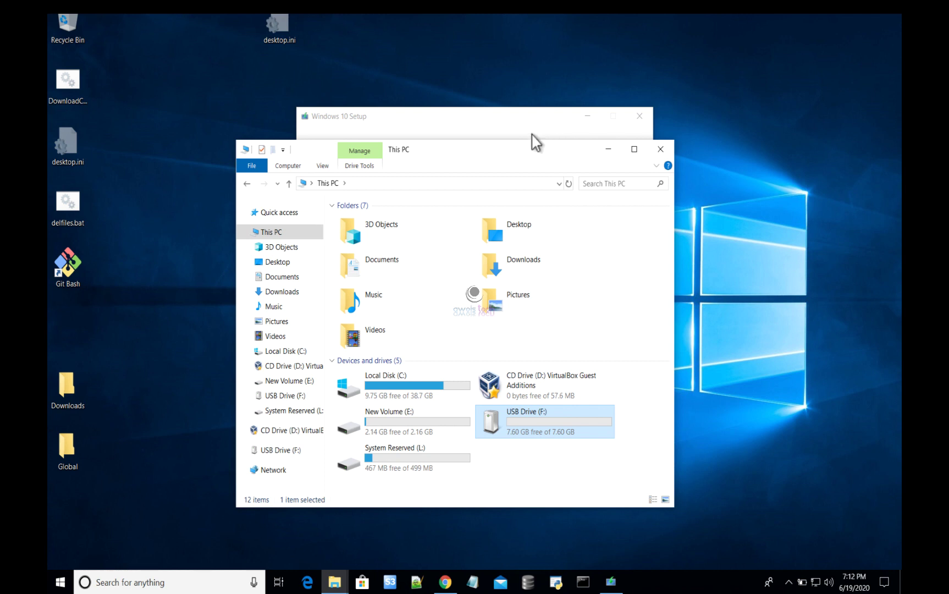
click(513, 125)
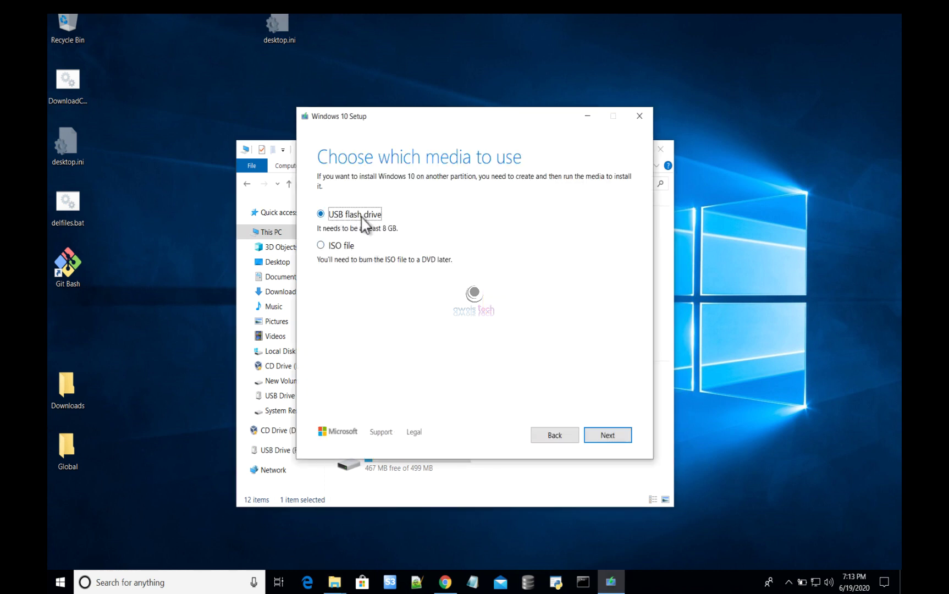
Select F: (No Label) as the target drive and write Windows 10 onto it until ready
click(613, 441)
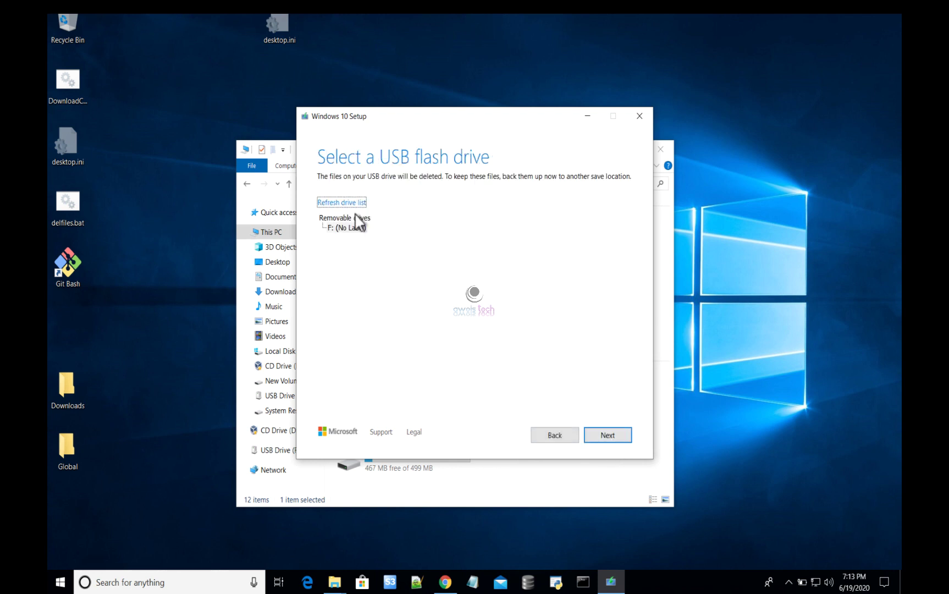
click(342, 227)
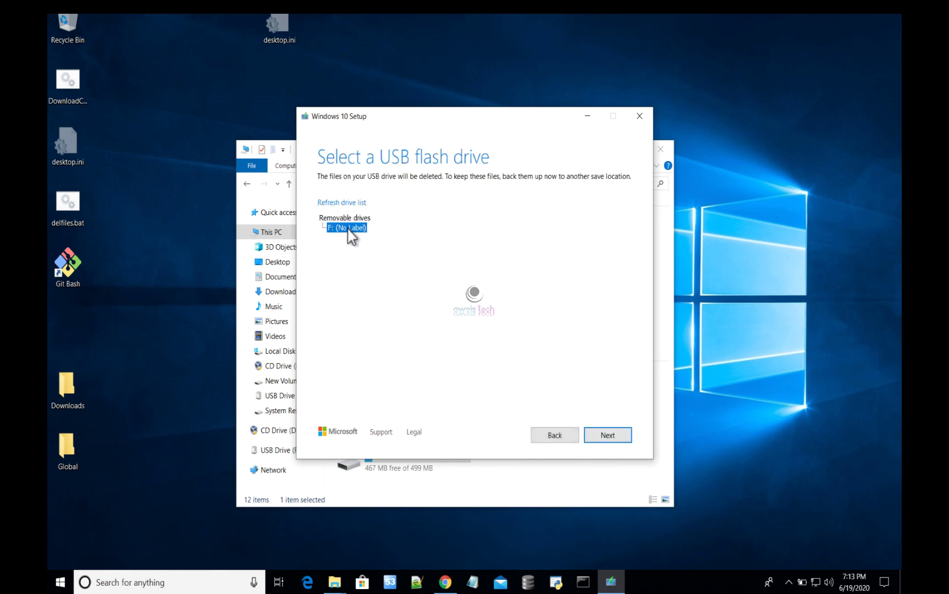
click(335, 584)
click(379, 549)
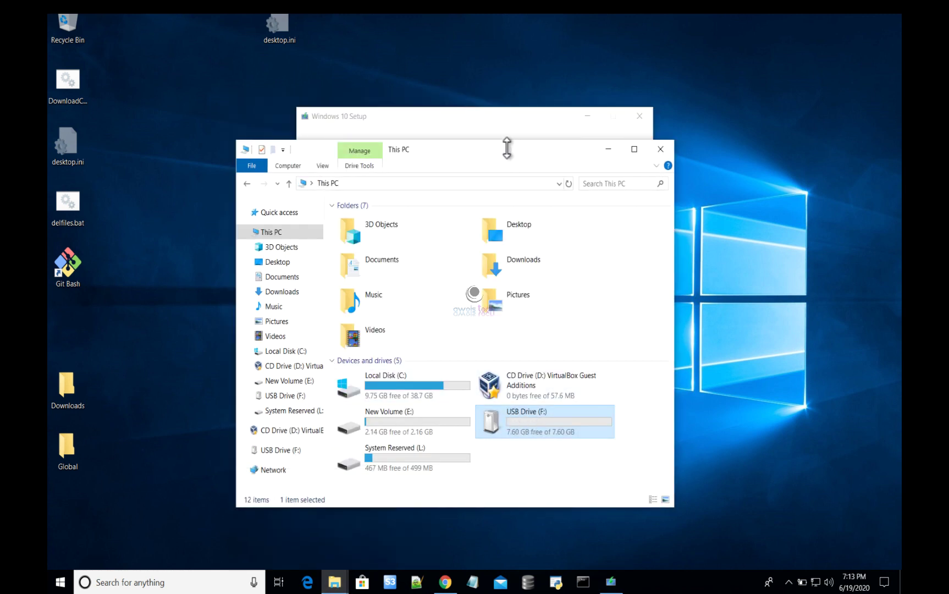
click(506, 125)
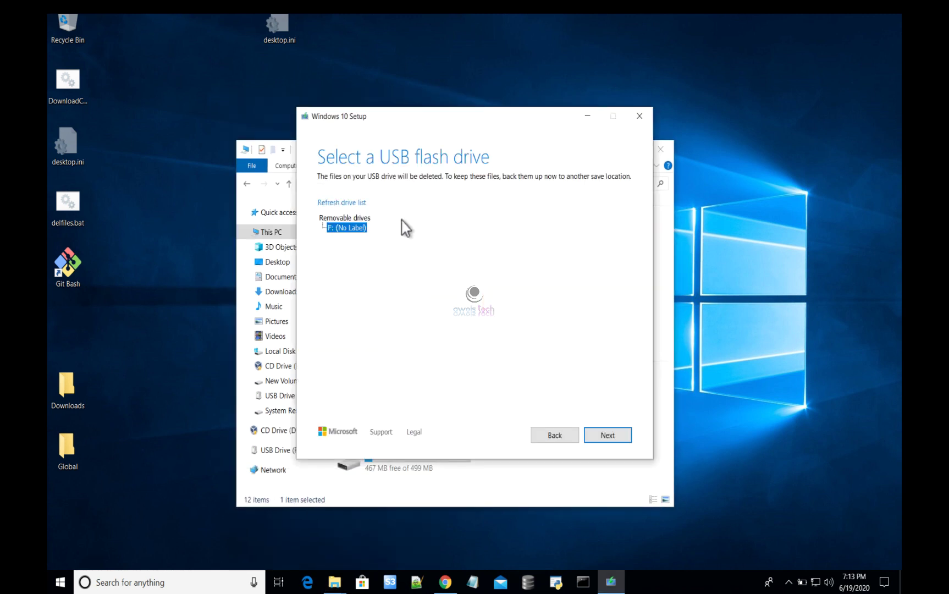
click(607, 435)
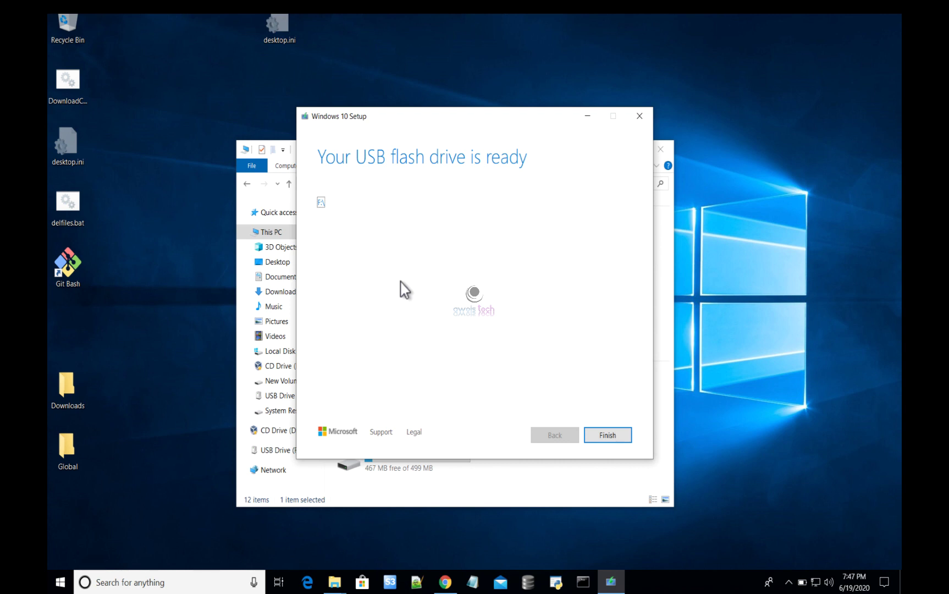
Finish setup and let it clean up, leaving the drive renamed ESD-USB (F:)
click(603, 436)
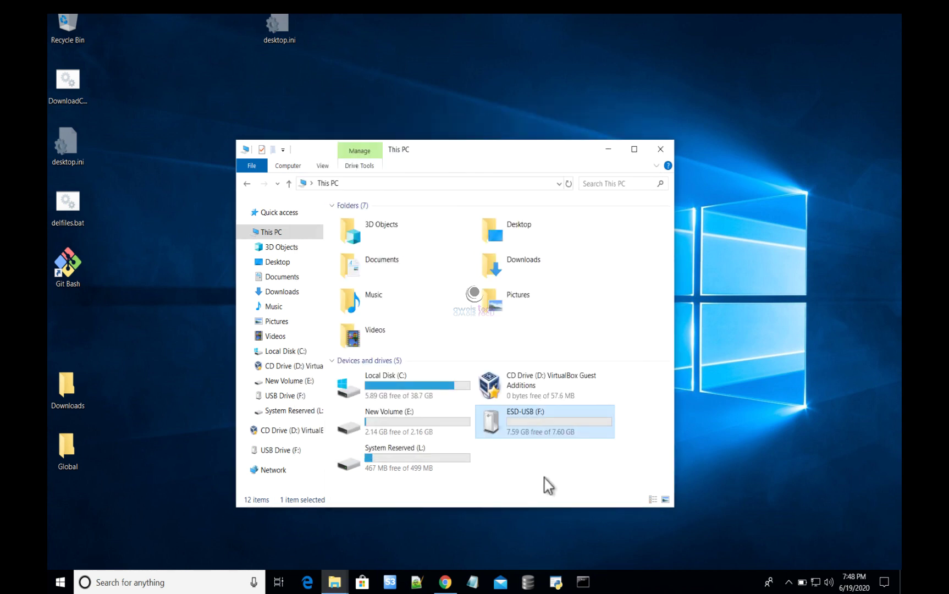
Open ESD-USB (F:) to view its boot, efi, sources, support folders and setup.exe
click(545, 478)
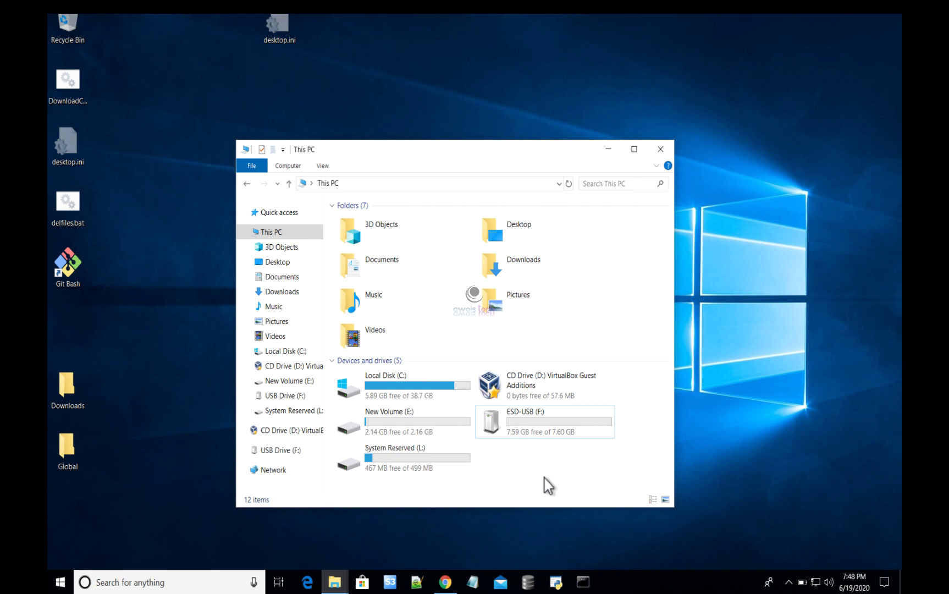
double_click(522, 431)
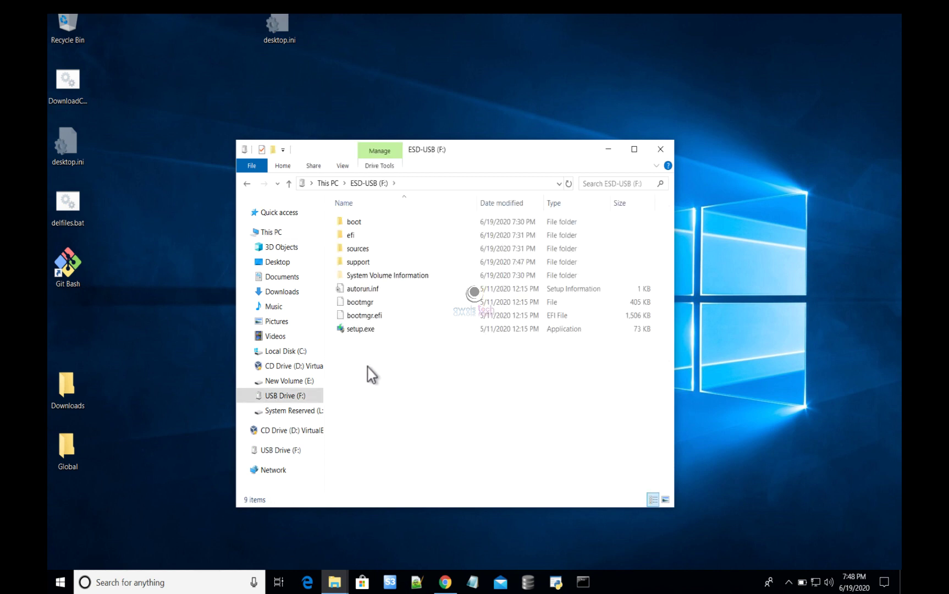
click(272, 231)
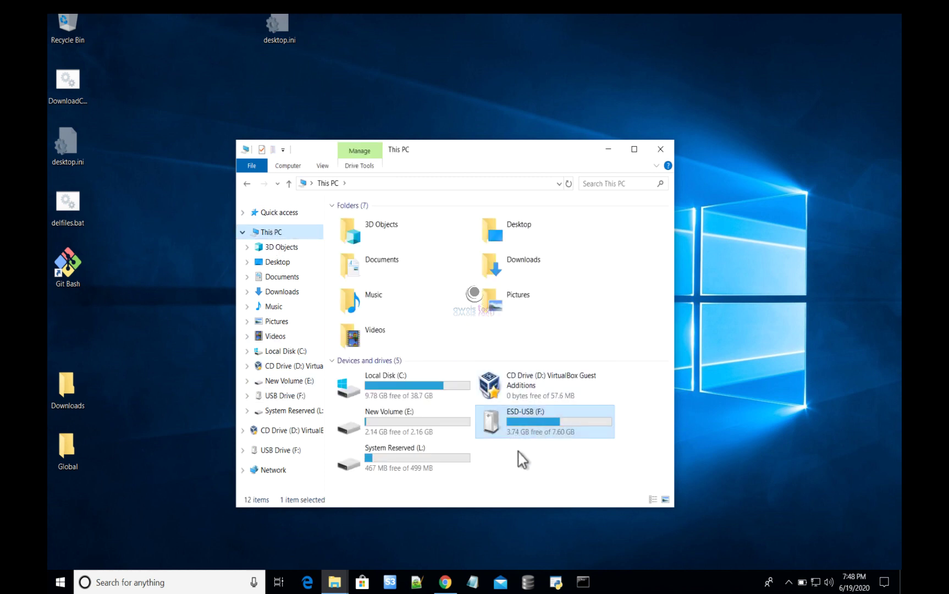
double_click(519, 429)
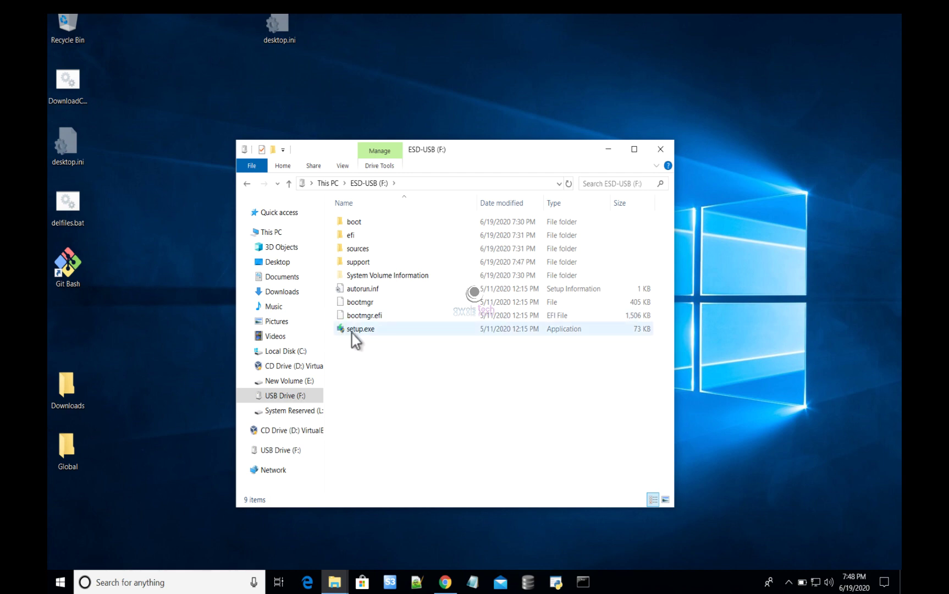
Launch setup.exe from the USB drive with administrator approval, then minimize and restore the drive window
double_click(353, 330)
click(411, 378)
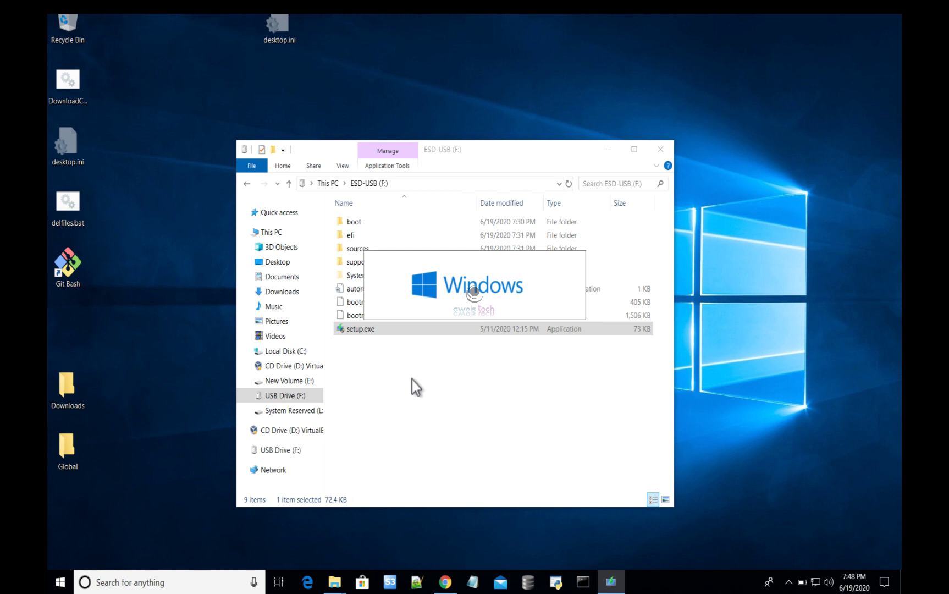
click(614, 154)
mouse_move(335, 581)
click(384, 550)
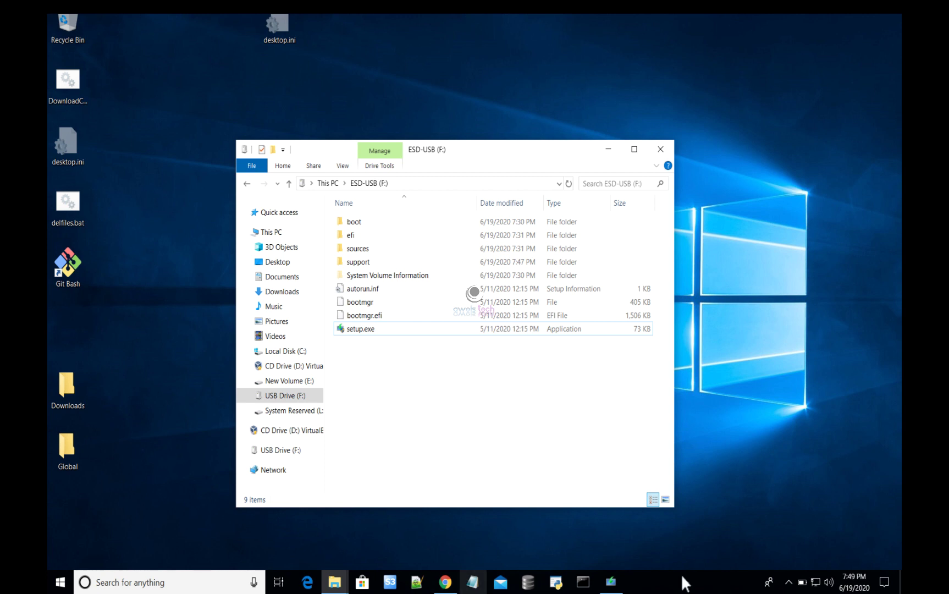
Bring the ESD-USB (F:) setup window forward from the taskbar while it shows 'Preparing' progress
click(610, 581)
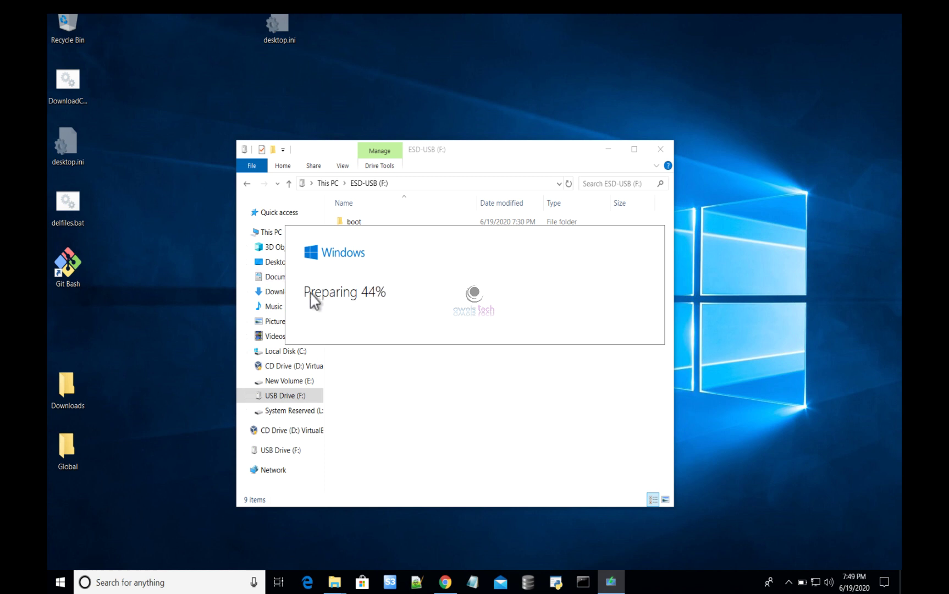